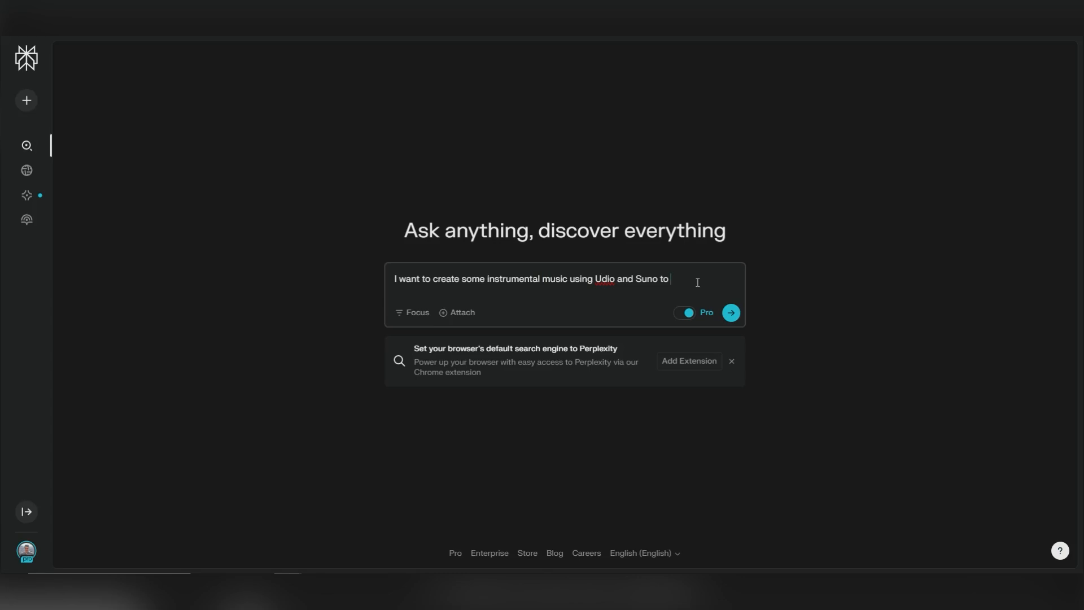
Continue the prompt with background music for my YouTube videos, similar to what you would find from Epidemic Sound or Artlist.io
text(reate a)
text(ackground music for my YouTube videos. Music similar to)
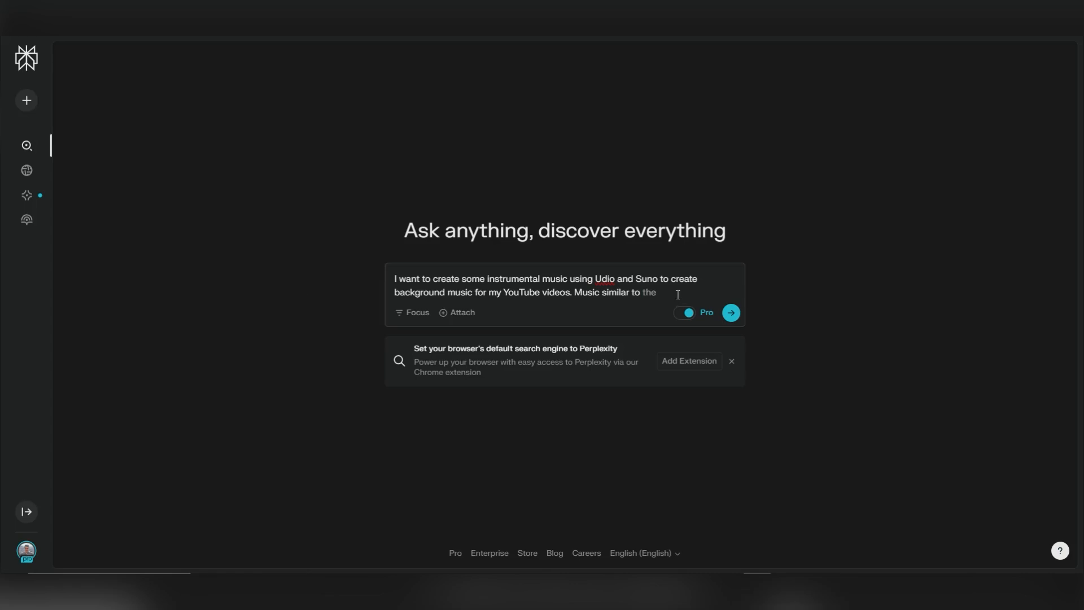
text(what you would find fr)
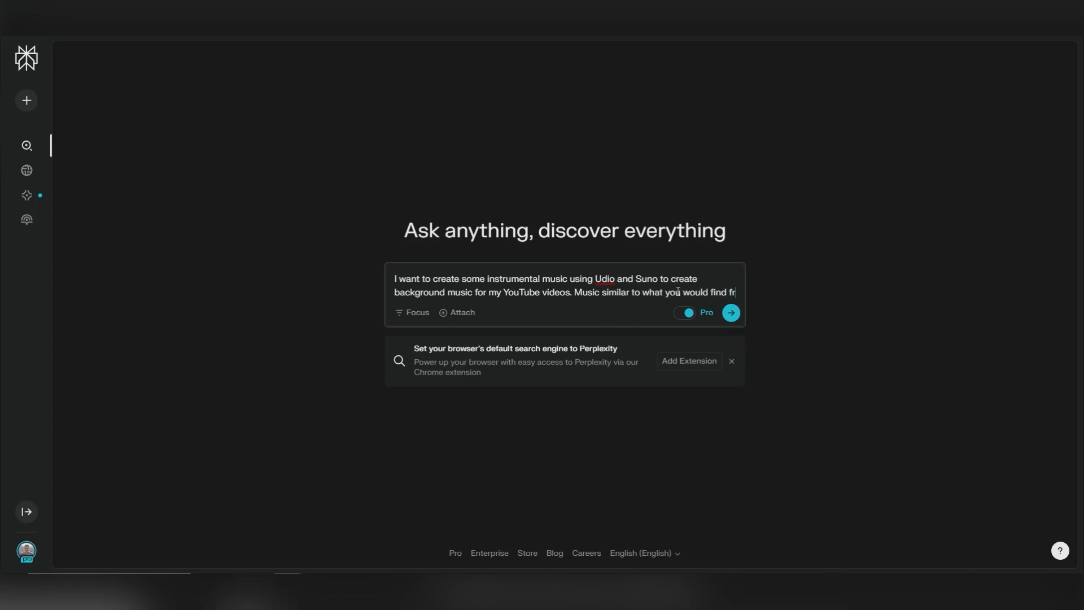
text(om Epidemic Sound or Artlist.io. Thin)
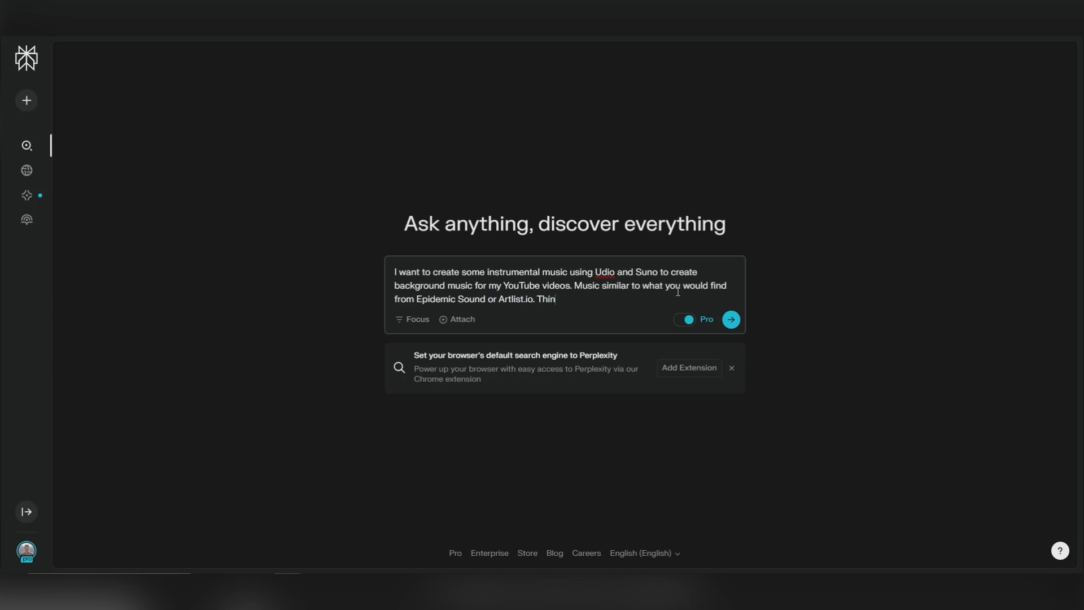
List corporate, indie pop, indie rock, house and feel good music in the prompt, and ask for a list of 50 prompts
text(gs like corporate music, indie pop music,)
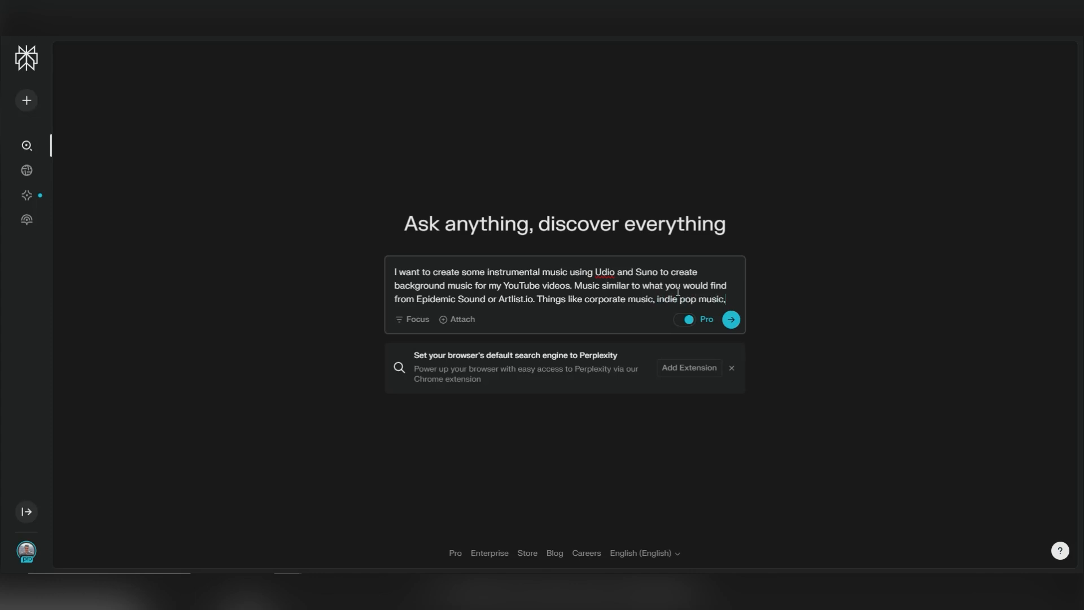
text( indie rock music, )
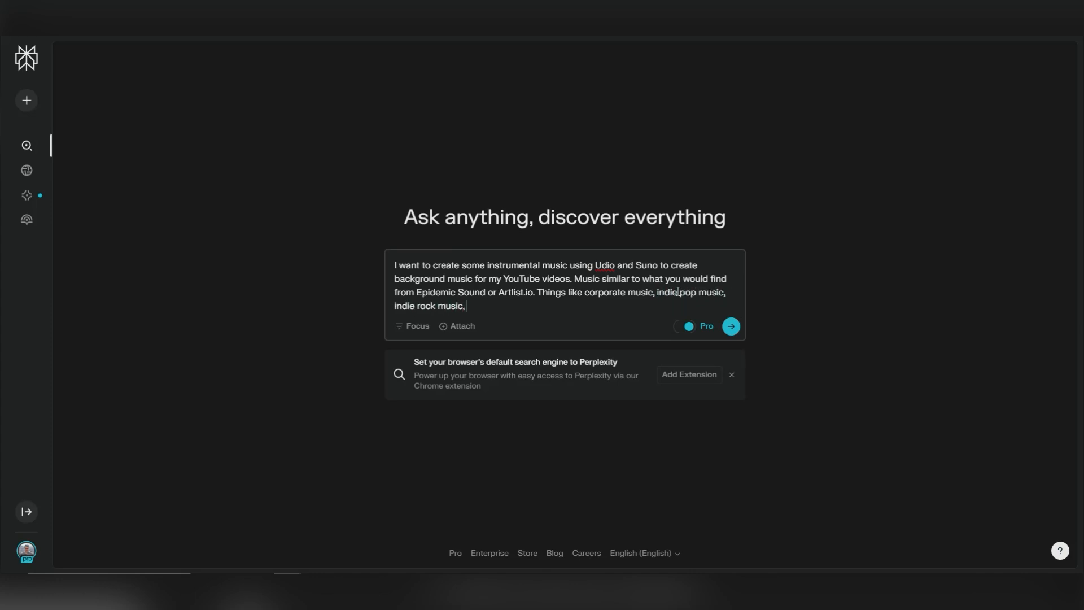
text(house music, feel good music. Can you give me a lis)
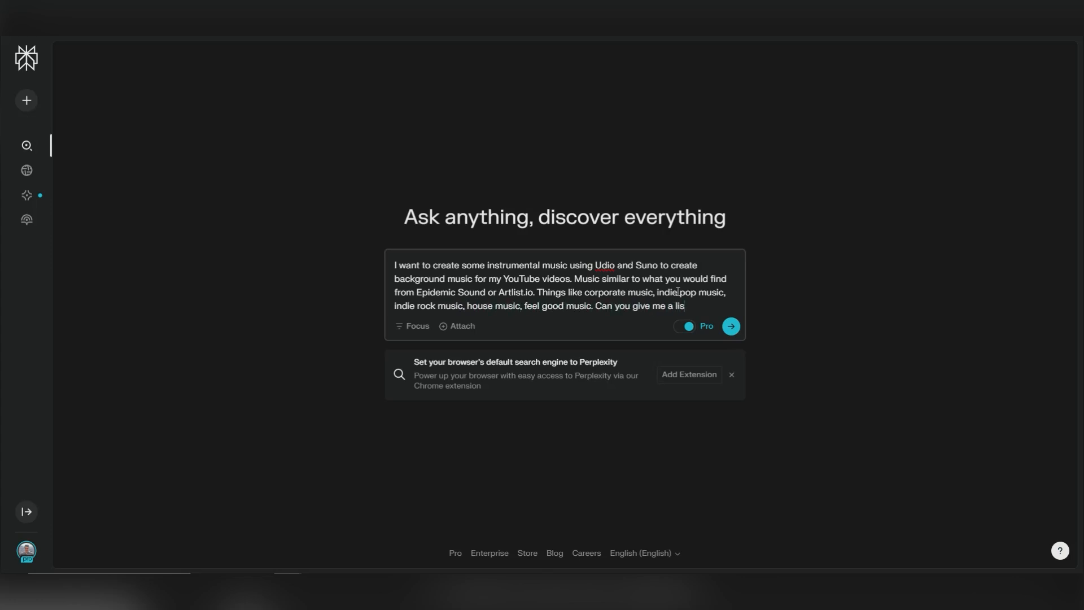
text(t of 50 prompts I can use)
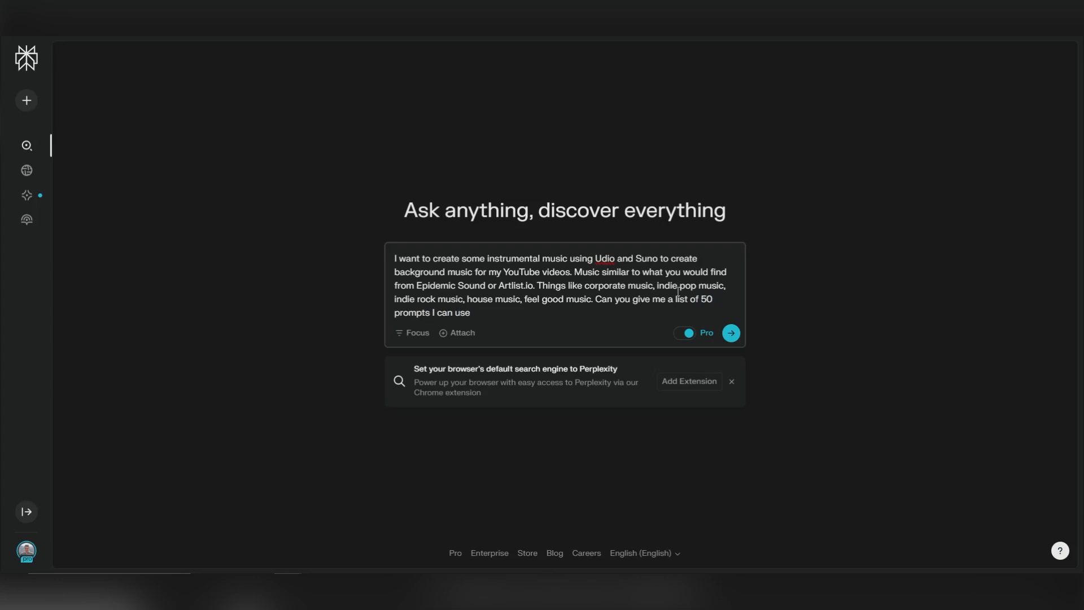
text( for this)
Copy the full prompt text, submit it and look through the generated list of music prompts
triple_click(394, 258)
key(ctrl+c)
click(581, 320)
click(730, 333)
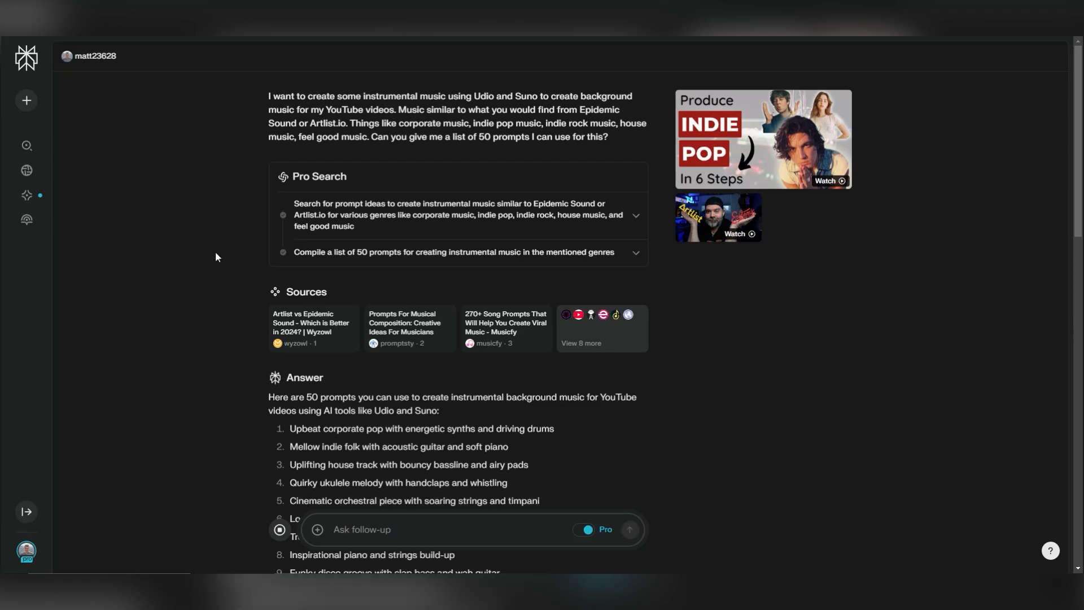
scroll(204, 387, down, 10)
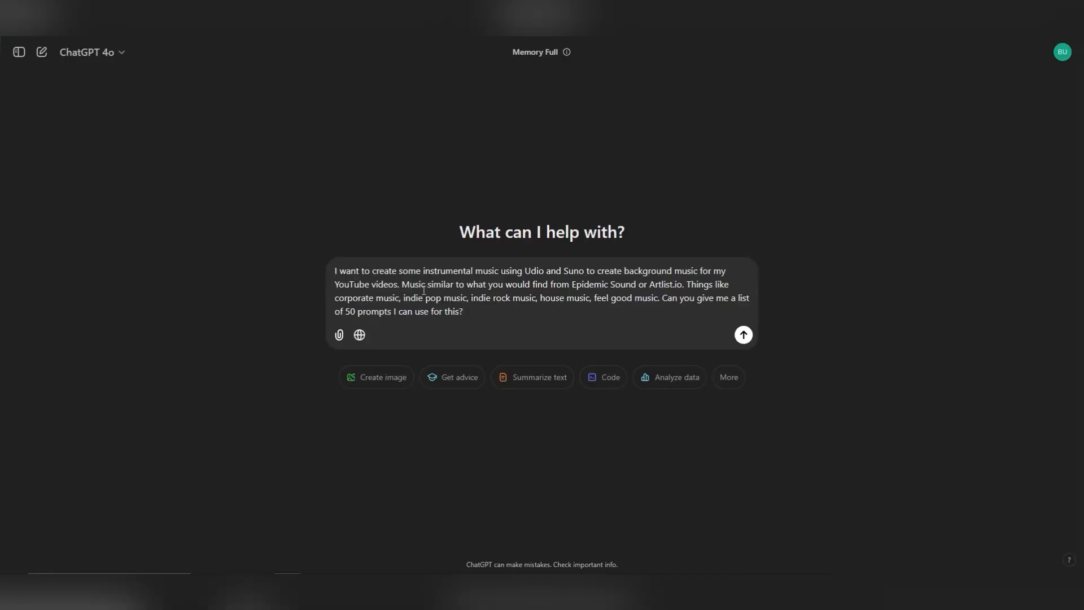
Switch to ChatGPT and submit the copied request for 50 music prompts, and paste and submit it in Claude as well
click(743, 334)
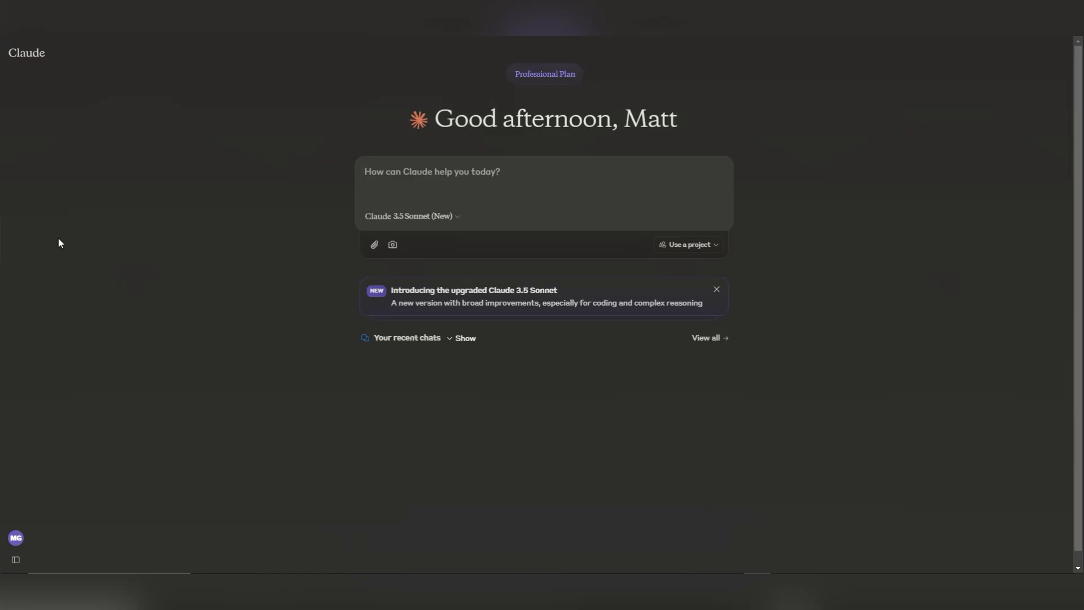
key(ctrl+v)
click(718, 173)
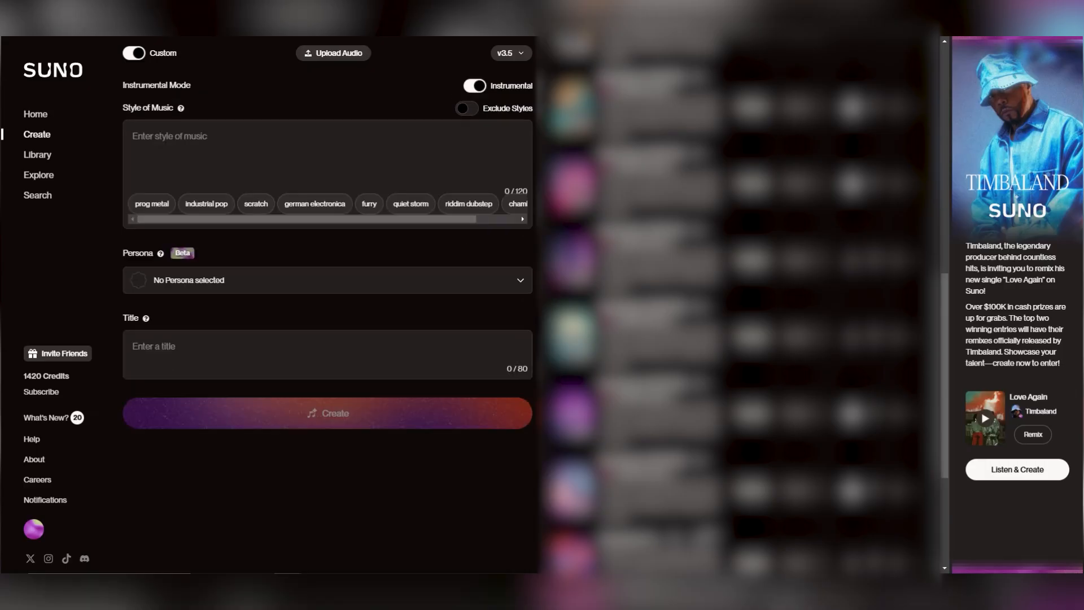
Switch to Suno and generate an instrumental styled "Upbeat corporate background music with a motivational feel, featuring soft piano and light guitars."
text(Upbeat corporate background music with a motivational feel, featuring soft piano and light guitars.)
click(290, 416)
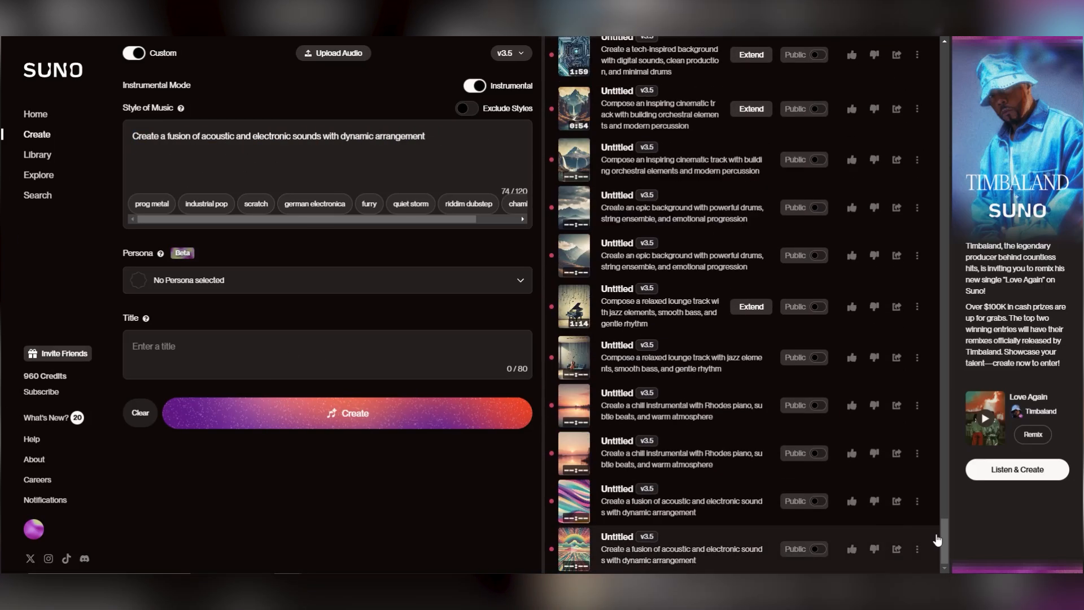
Play both generated tracks made from the acoustic and electronic fusion prompt at the end of the song list
mouse_move(943, 540)
mouse_down()
mouse_move(940, 300)
mouse_move(944, 543)
mouse_up()
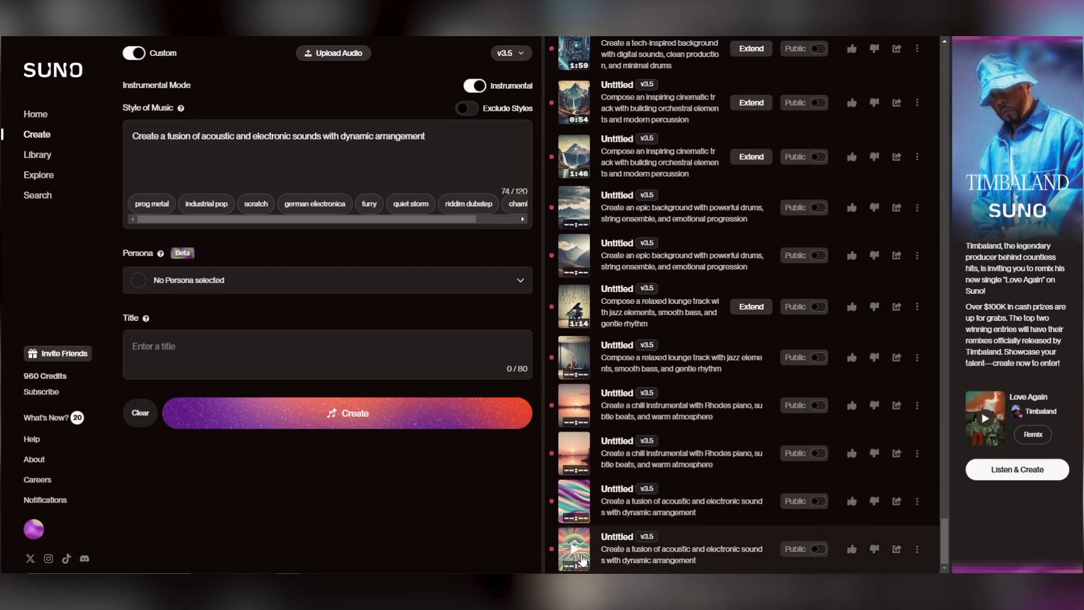
click(577, 551)
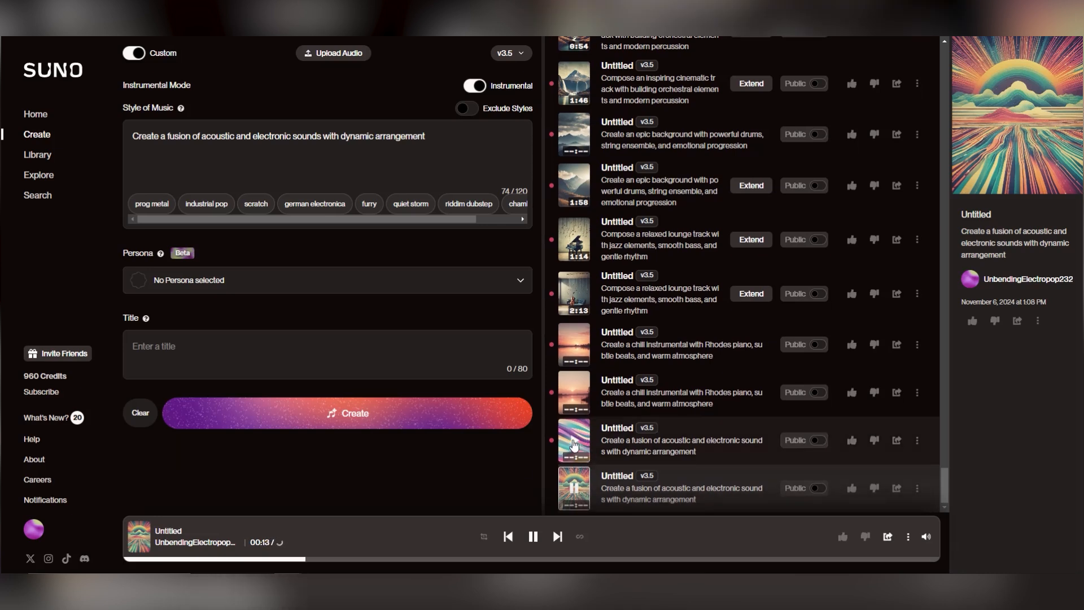
click(574, 444)
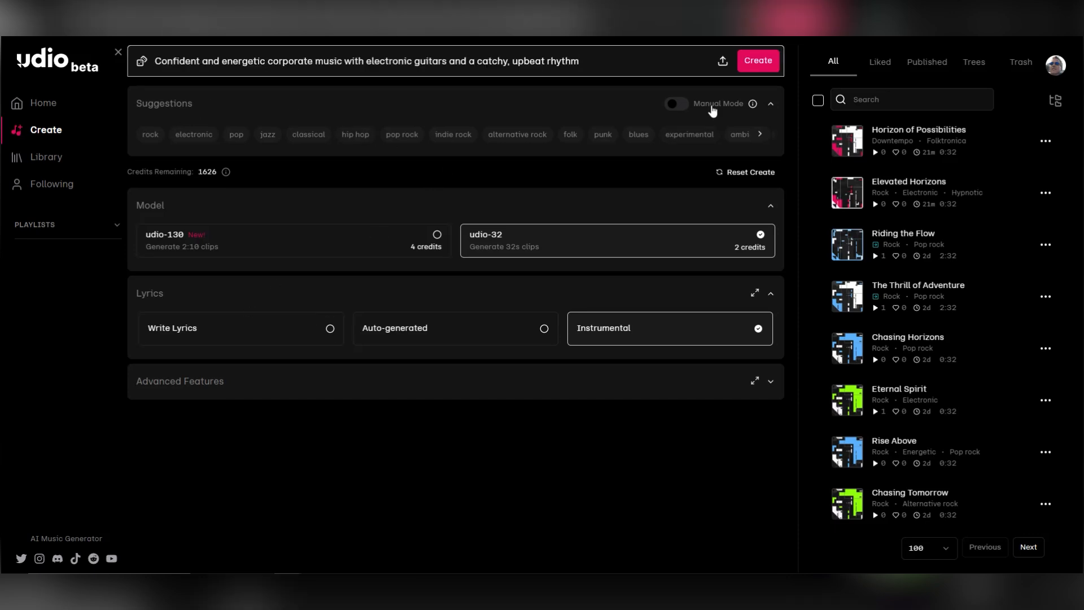
Switch to Udio, generate the entered prompt, and generate "Minimalistic corporate music with a soft piano lead and light rhythmic synths, perfect for background usage"
click(749, 65)
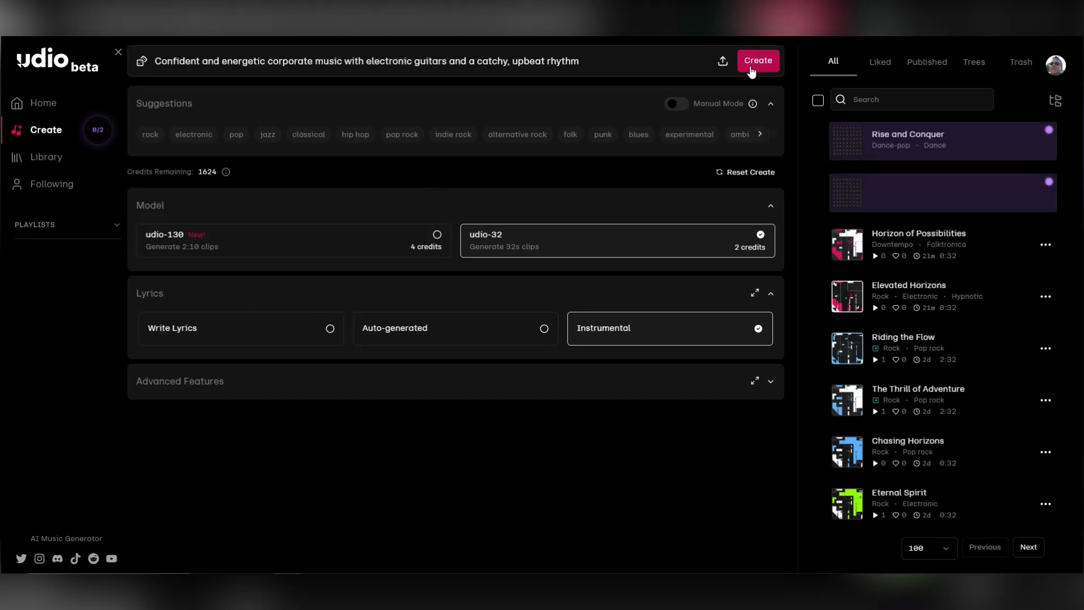
triple_click(241, 59)
text(Minimalistic corporate music with a soft piano lead and light rhythmic synths, perfect for background usage)
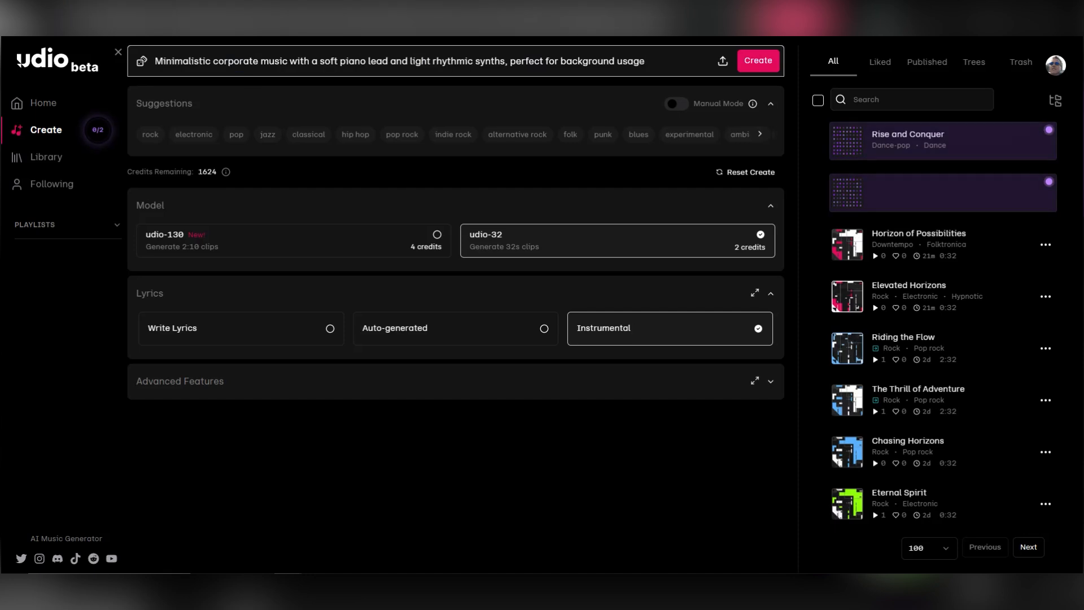
click(756, 62)
Generate music from the prompt "Modern corporate background music with subtle electronic elements and an inspiring vibe"
triple_click(310, 64)
text(Modern corporate background music with subtle electronic elements and an inspiring vibe)
click(757, 63)
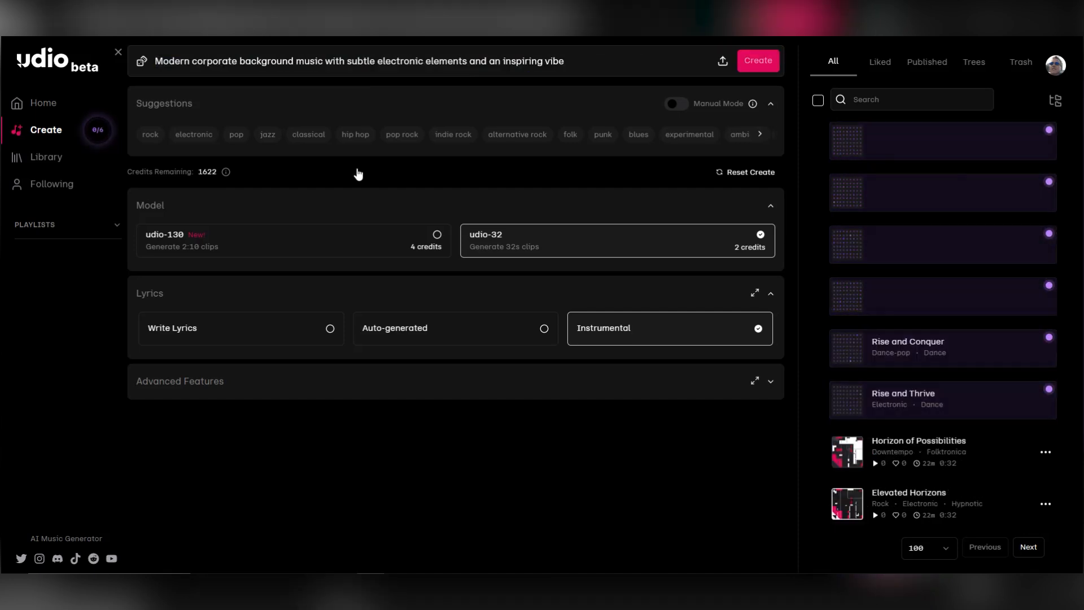
Try to generate music from "Ambient corporate music with a calm and soothing melody, featuring airy pads and soft beats"
triple_click(299, 62)
text(Ambient corporate music with a calm and soothing melody, featuring airy pads and soft beats)
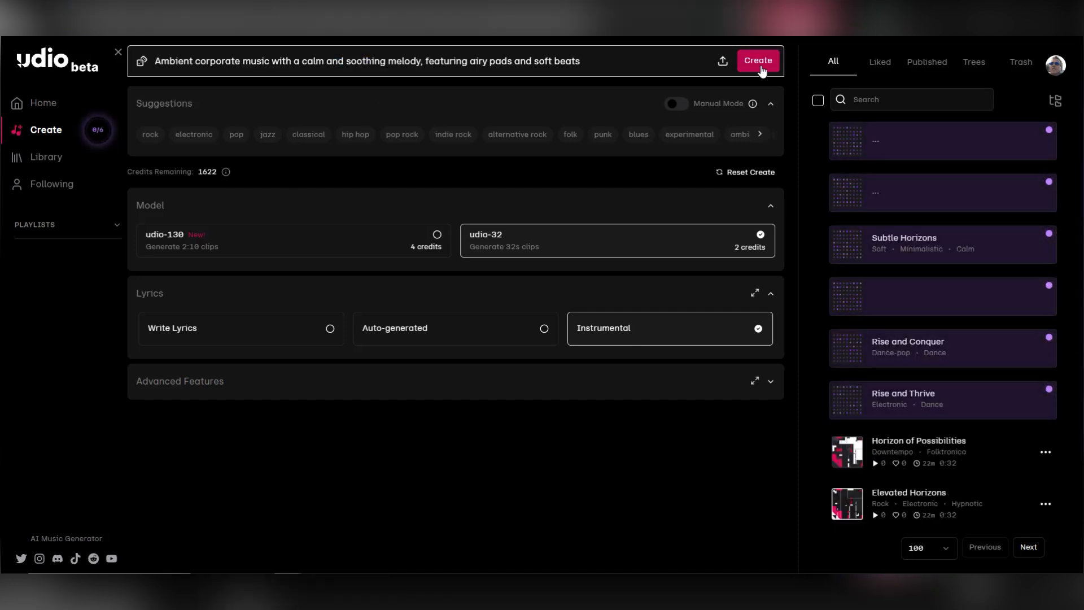
click(762, 70)
Try to generate "Dreamy indie pop with shimmering guitars and soft drum beats, creating a relaxing atmosphere." and dismiss the notice
triple_click(273, 61)
text(Dreamy indie pop with shimmering guitars and soft drum beats, creating a relaxing atmosphere.)
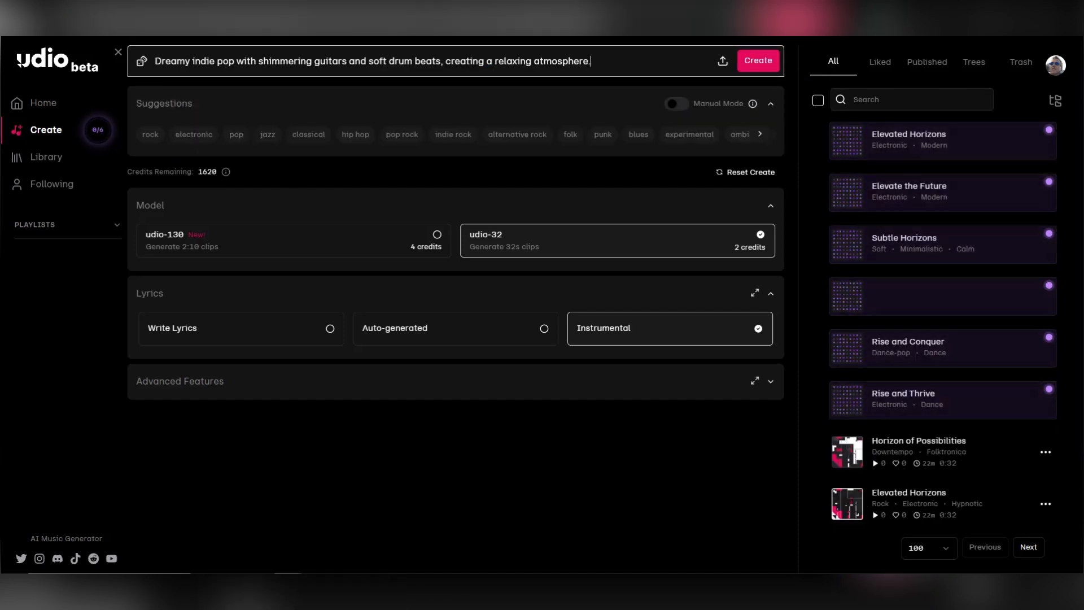
click(758, 63)
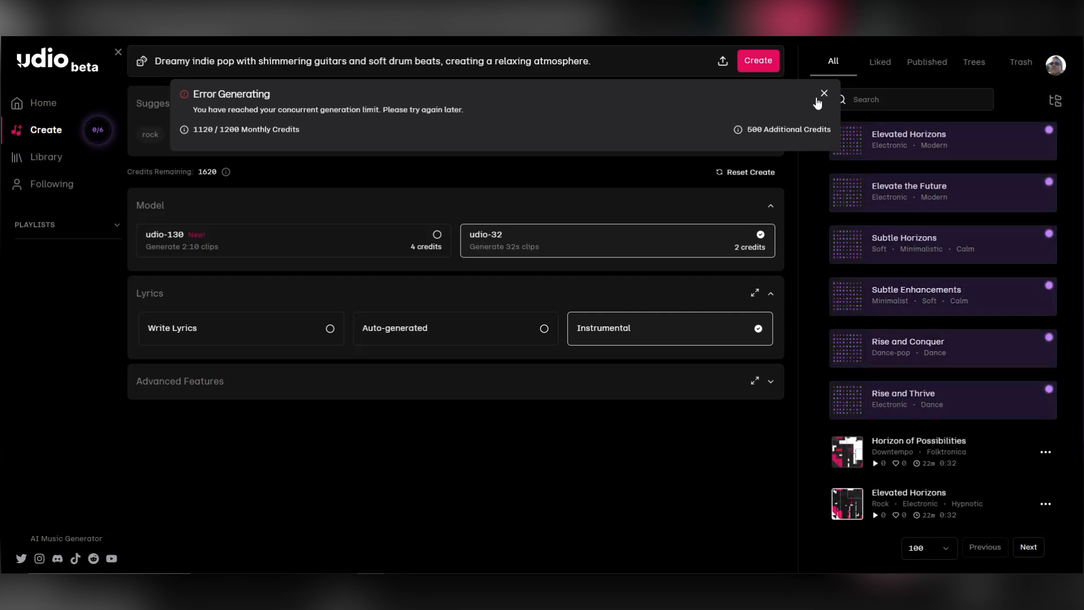
click(824, 93)
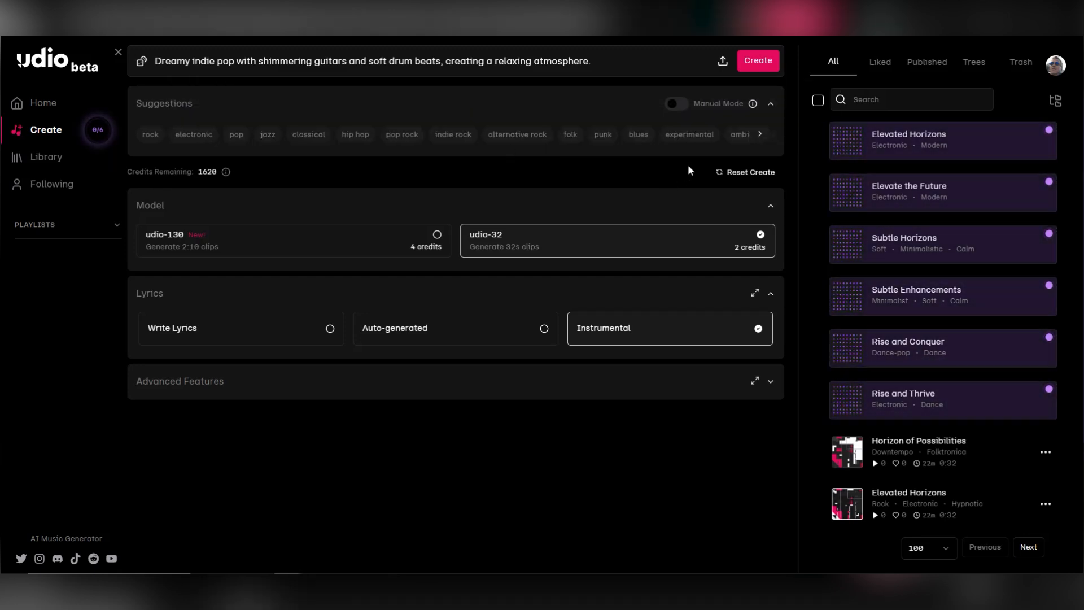
Play the generated tracks Rise and Conquer and Rise and Thrive, and look over the other new clips
click(849, 349)
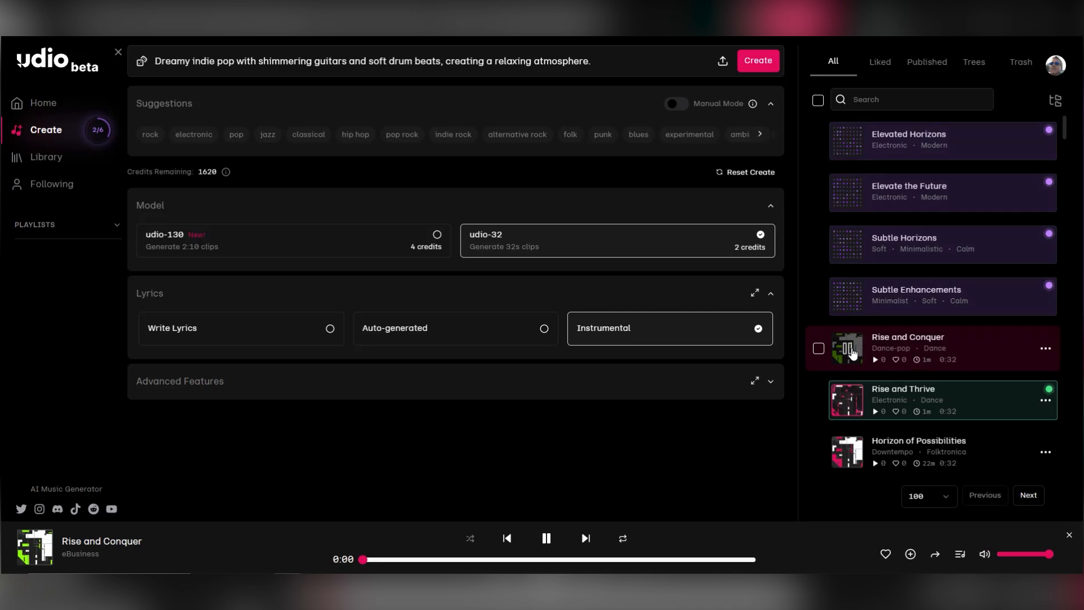
click(849, 402)
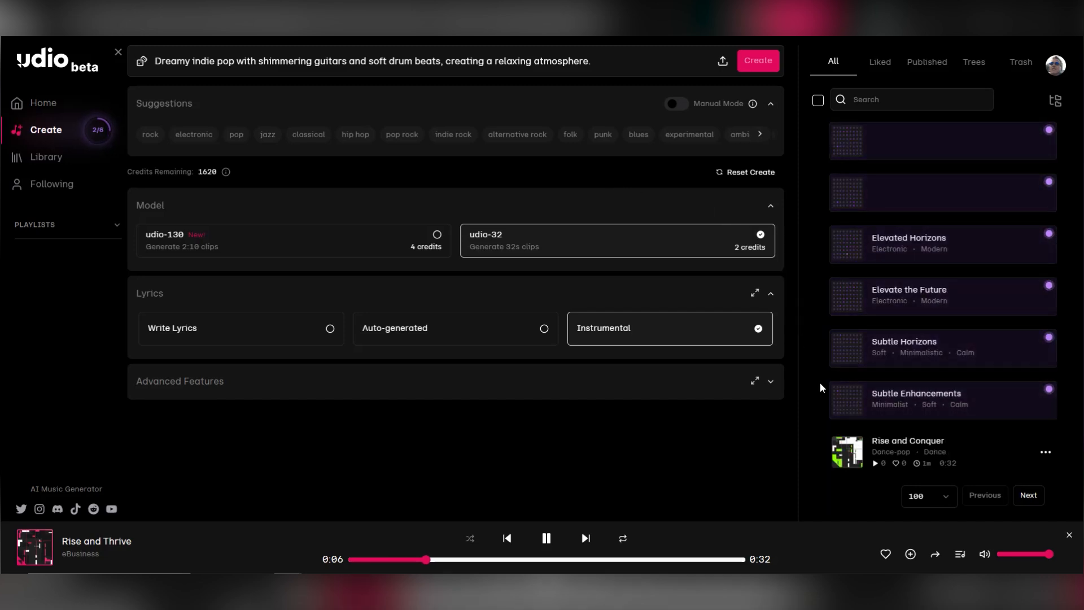
scroll(875, 366, down, 2)
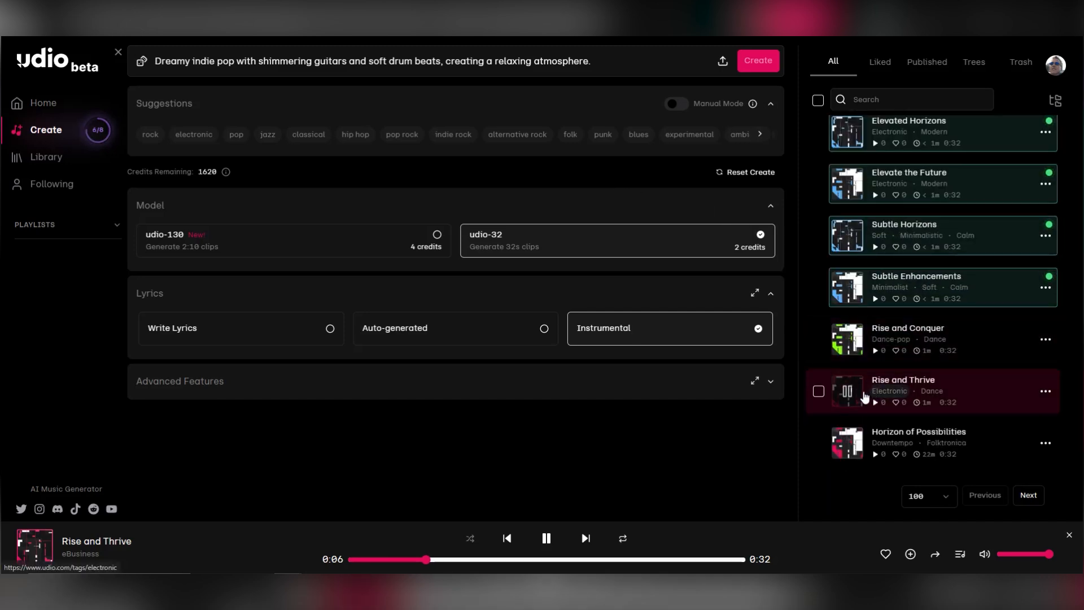
scroll(892, 369, up, 1)
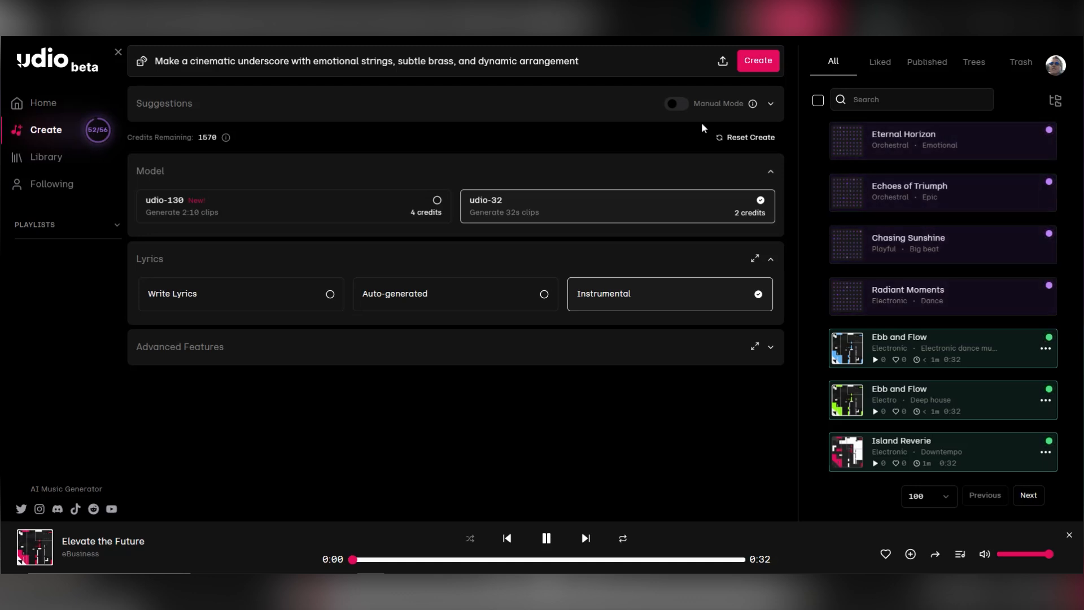
Generate the entered cinematic underscore prompt, and replace the text with "Create an innovative fusion of classical and contemporary electronic sounds"
click(343, 72)
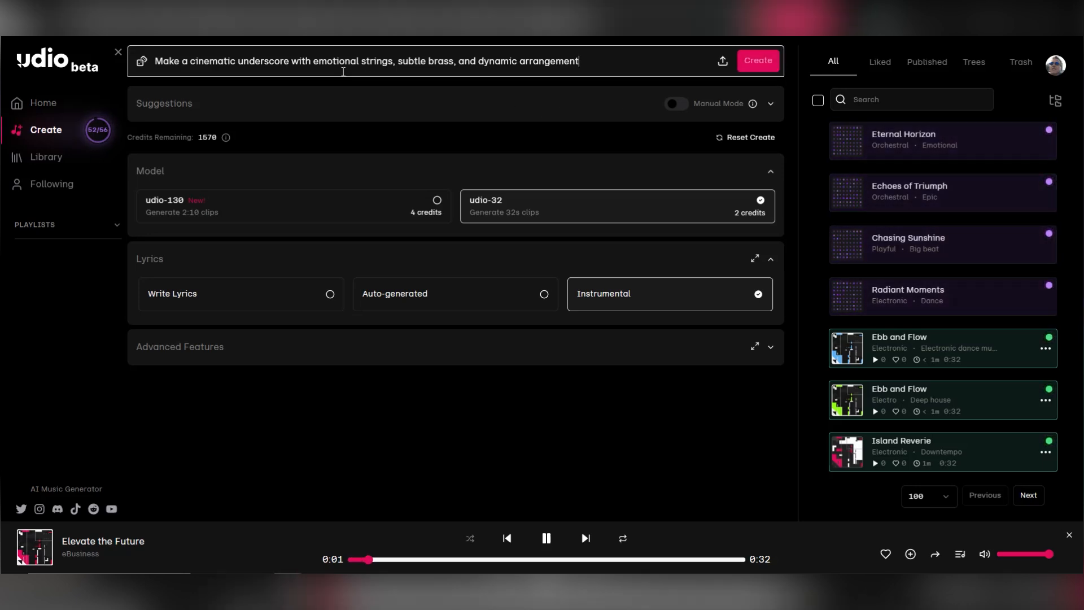
key(Return)
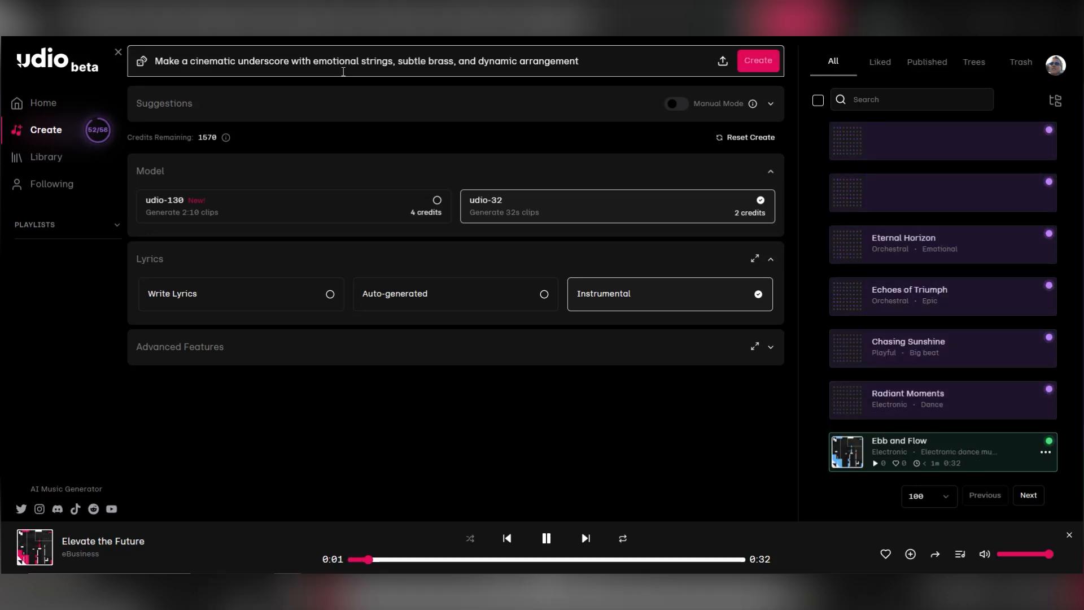
click(383, 61)
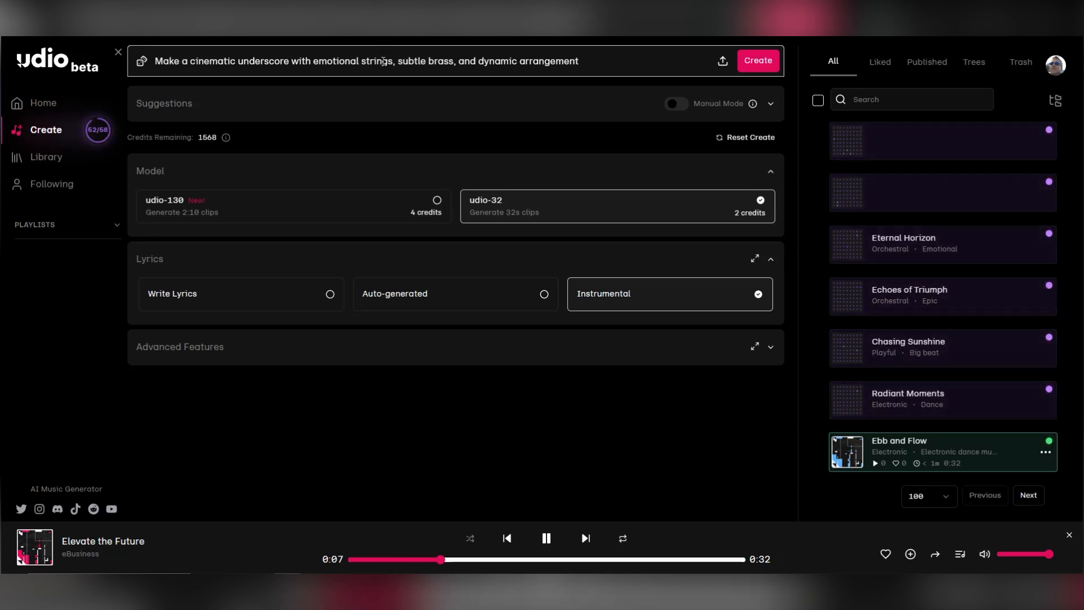
key(ctrl+a)
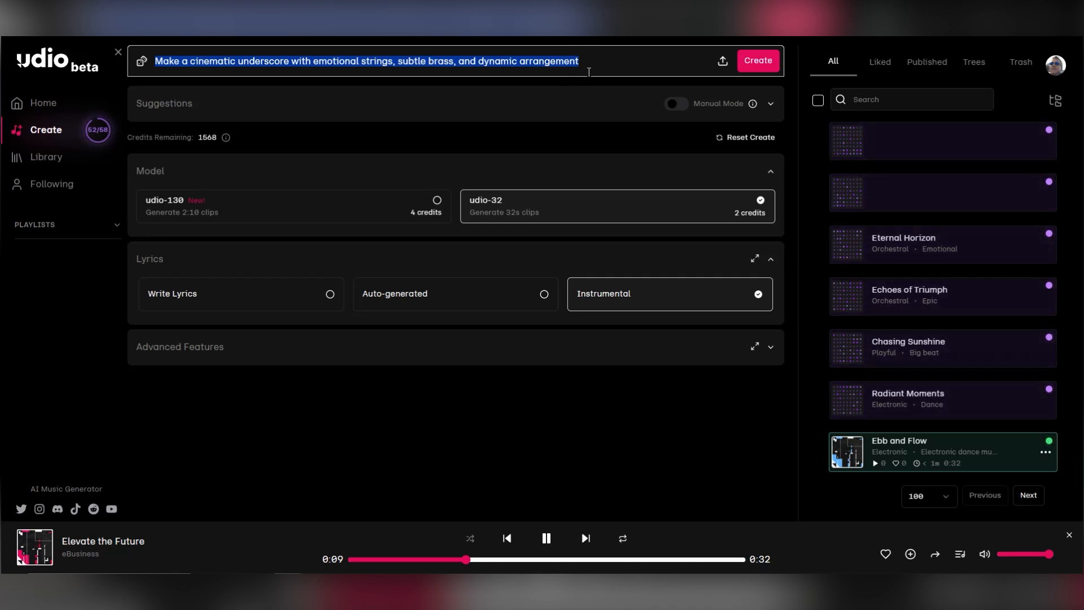
text(Create an innovative fusion of classical and contemporary electronic sounds)
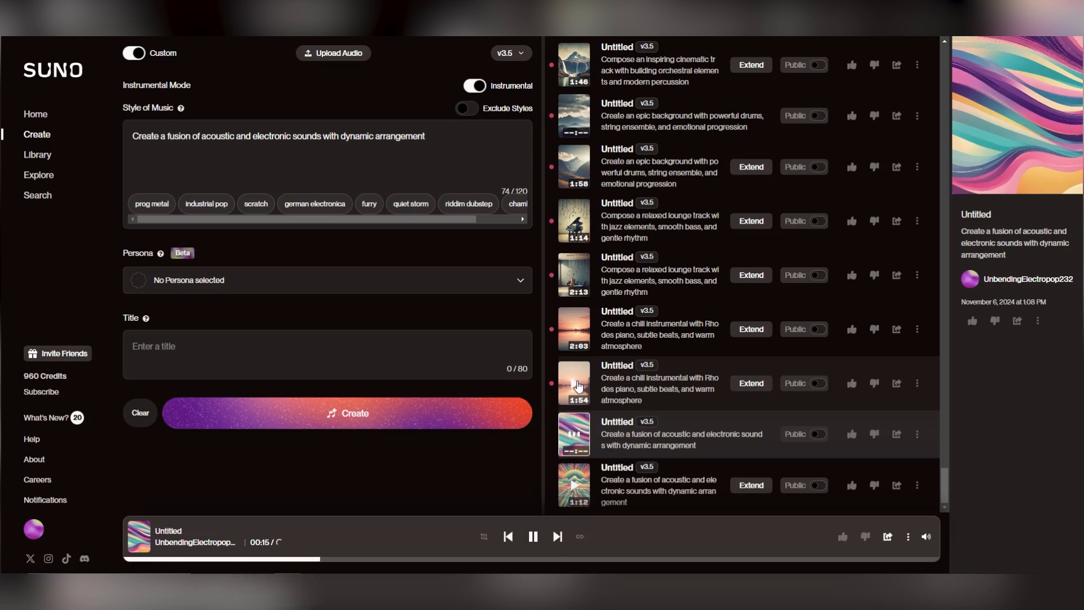
Switch back to Suno and play the two chill instrumental tracks with Rhodes piano and subtle beats
click(578, 385)
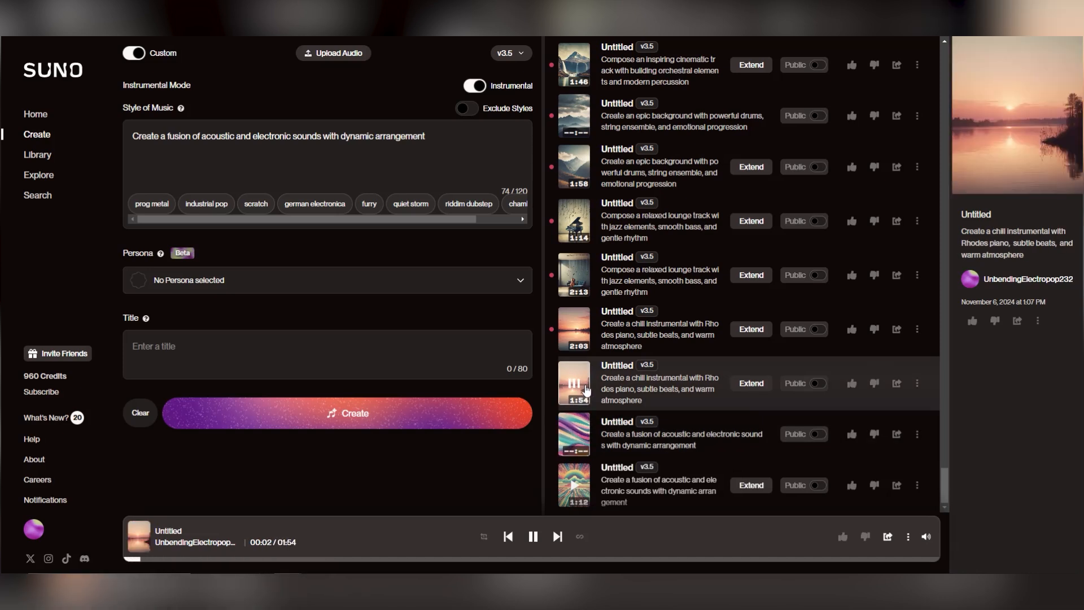
click(580, 331)
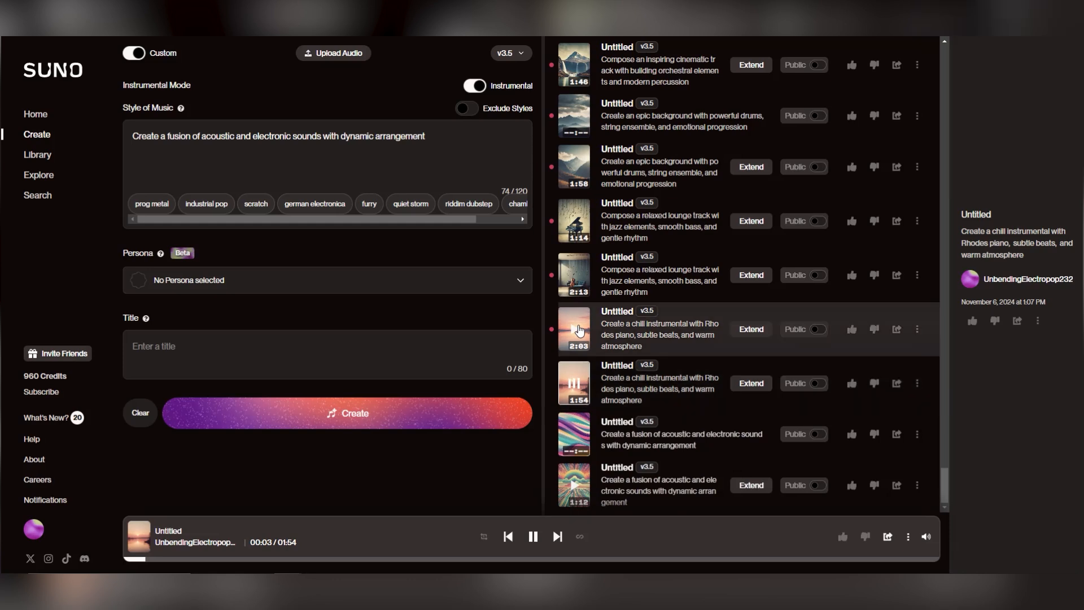